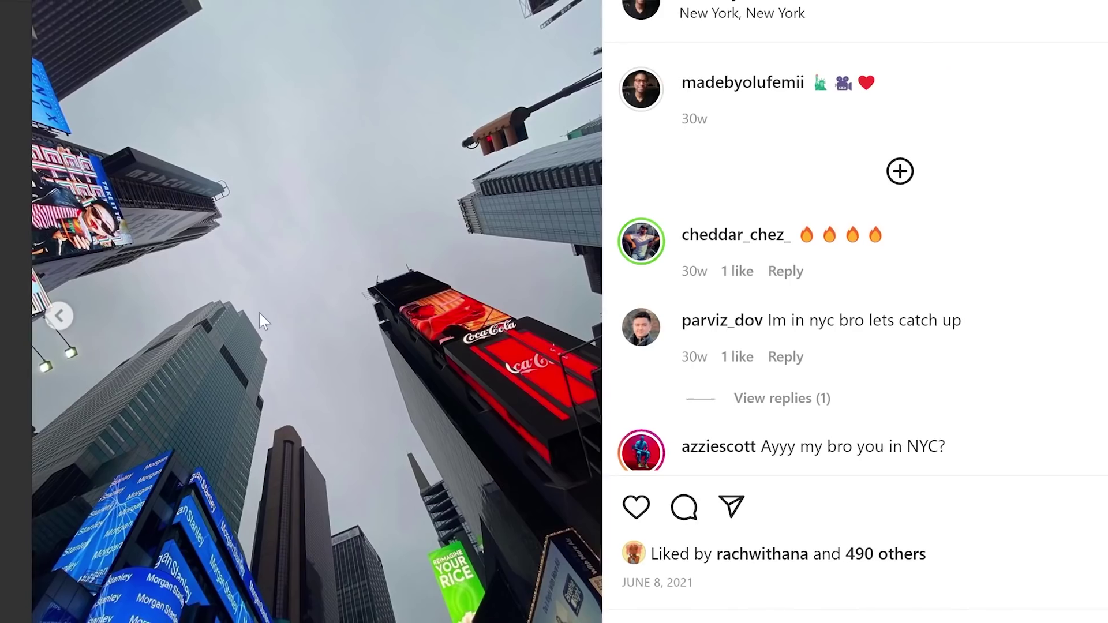
- Go back to the subway train video slide of the Instagram post
left_click(59, 315)
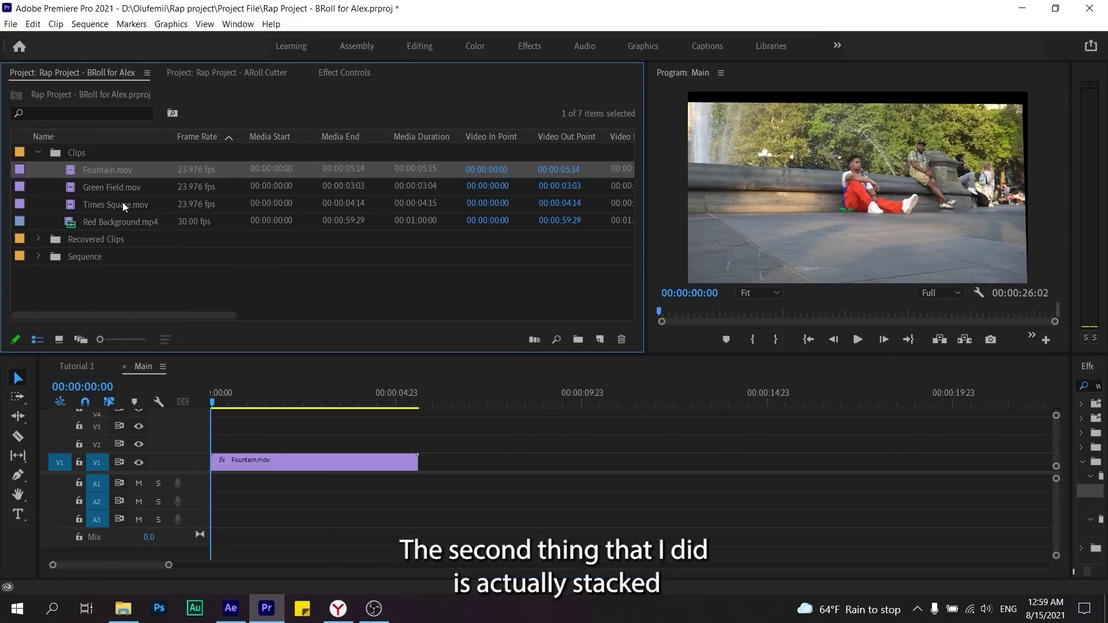
- Stack Times Square.mov on V2 and Green Field.mov on V3; set Times Square to 52% opacity, 122% scale
left_click_drag(124, 207, 271, 444)
left_click_drag(106, 188, 303, 422)
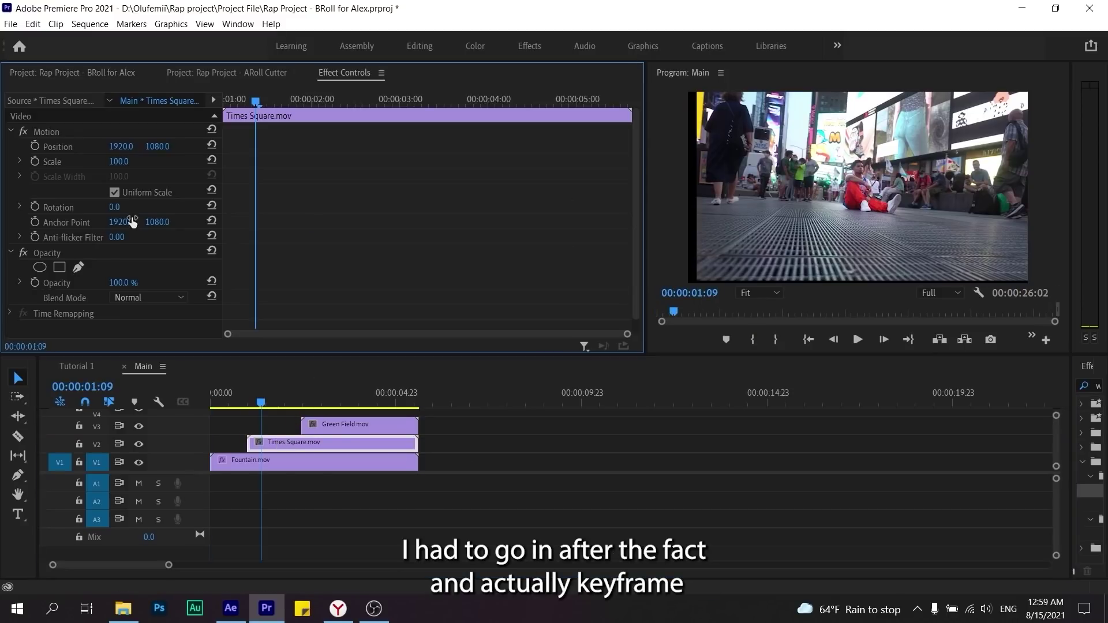
left_click_drag(121, 283, 125, 283)
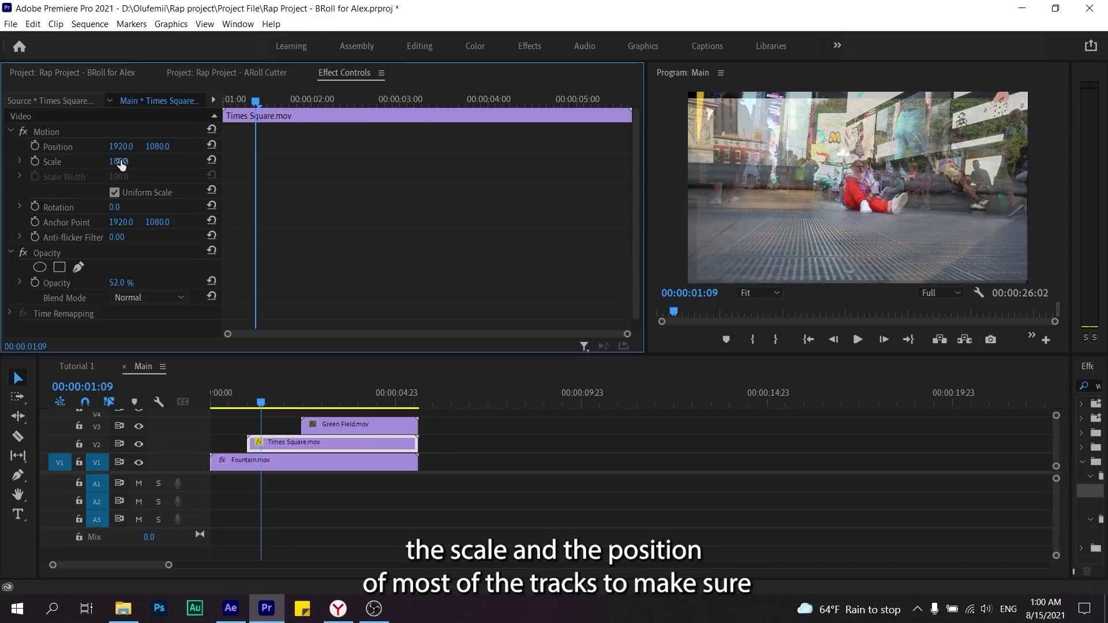
left_click_drag(120, 165, 133, 165)
- Lower Green Field's opacity, enlarge it to line up the subject, and shift it slightly earlier
left_click_drag(257, 402, 308, 396)
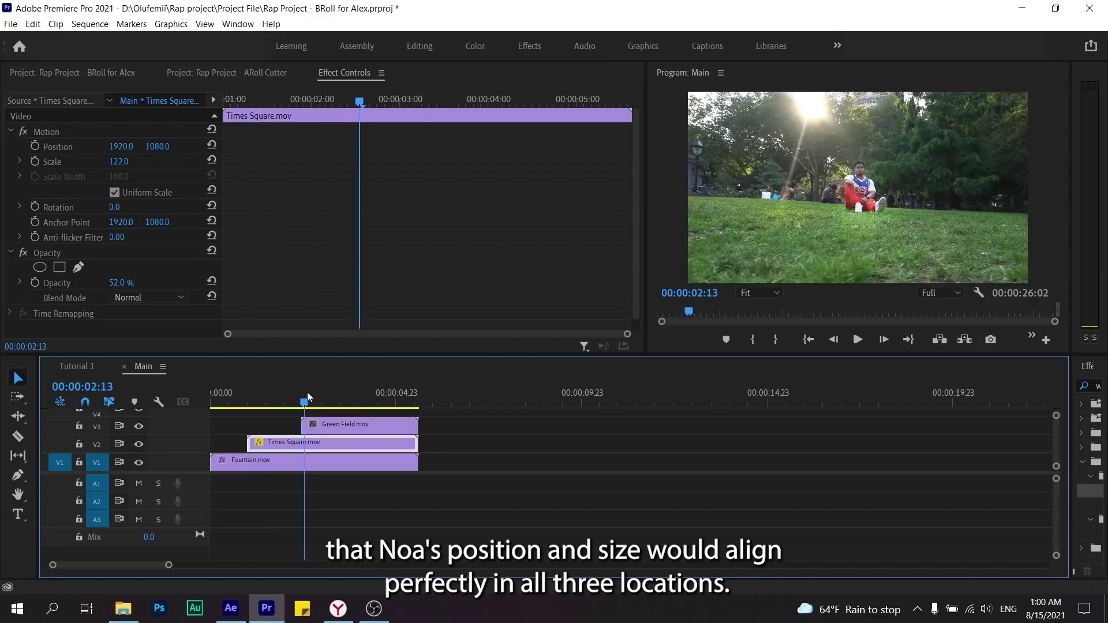
left_click(323, 425)
left_click_drag(125, 282, 116, 283)
left_click(335, 442)
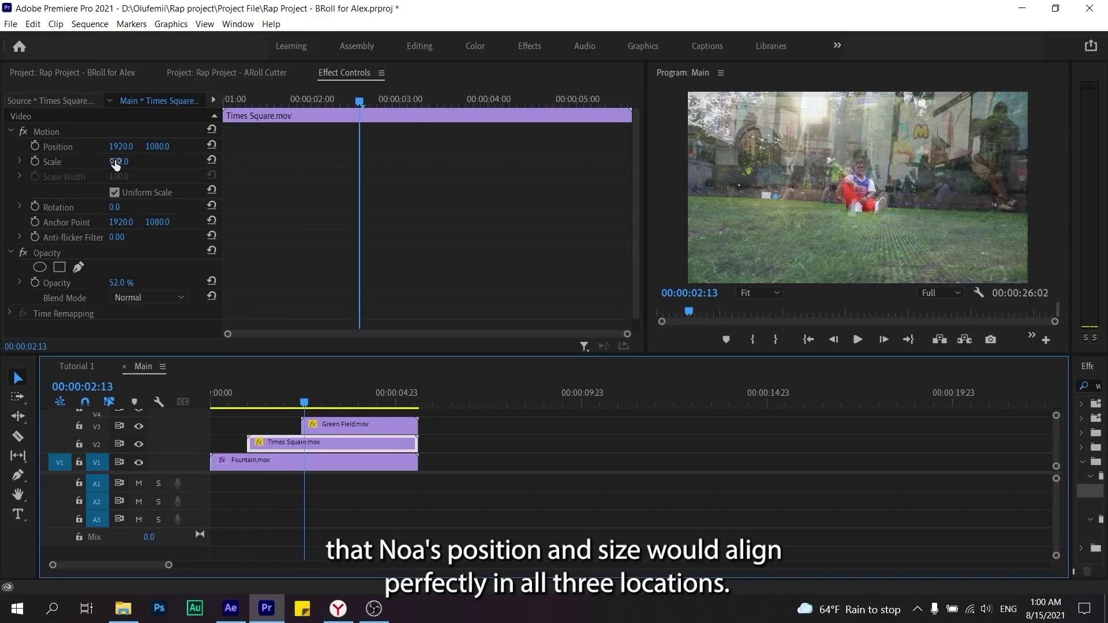
left_click_drag(305, 402, 327, 402)
left_click(327, 425)
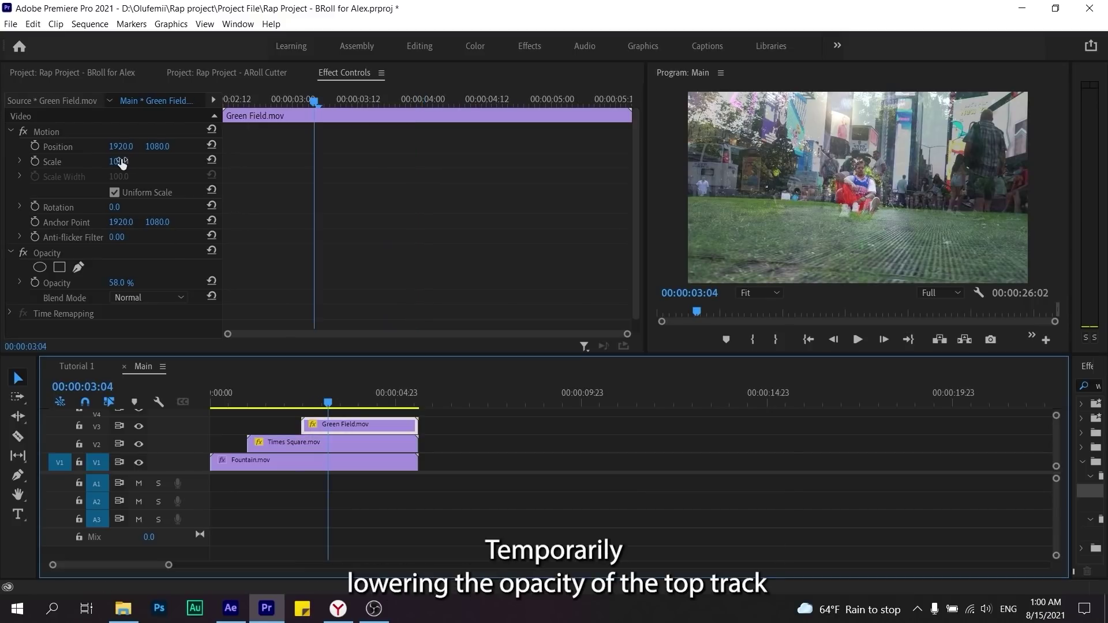
left_click_drag(119, 162, 131, 162)
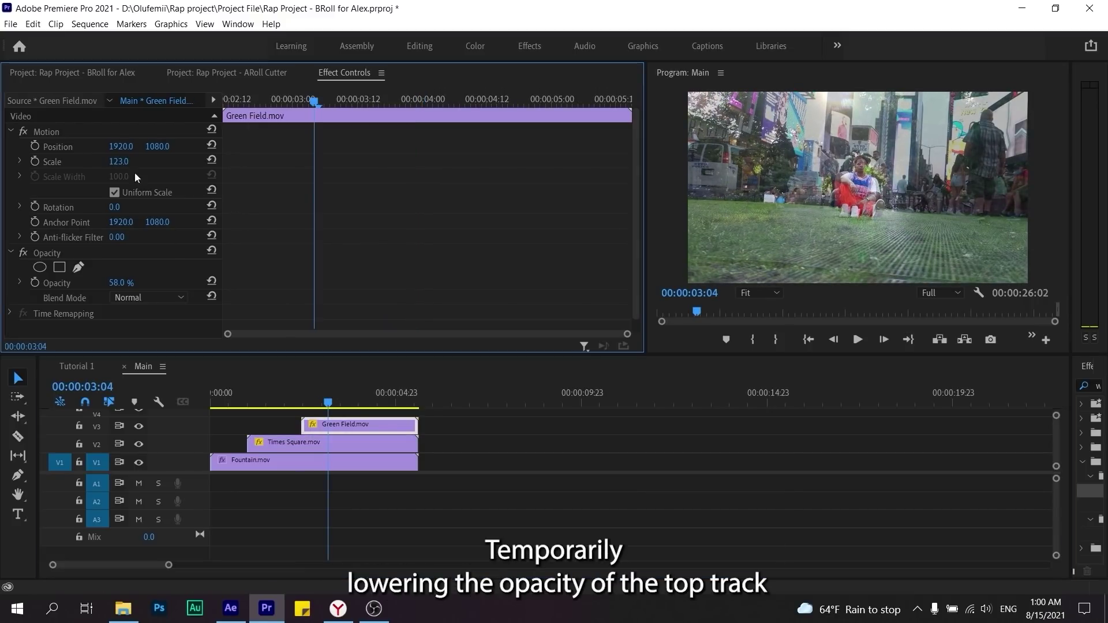
left_click_drag(378, 427, 371, 428)
scroll(355, 430, "up", 3)
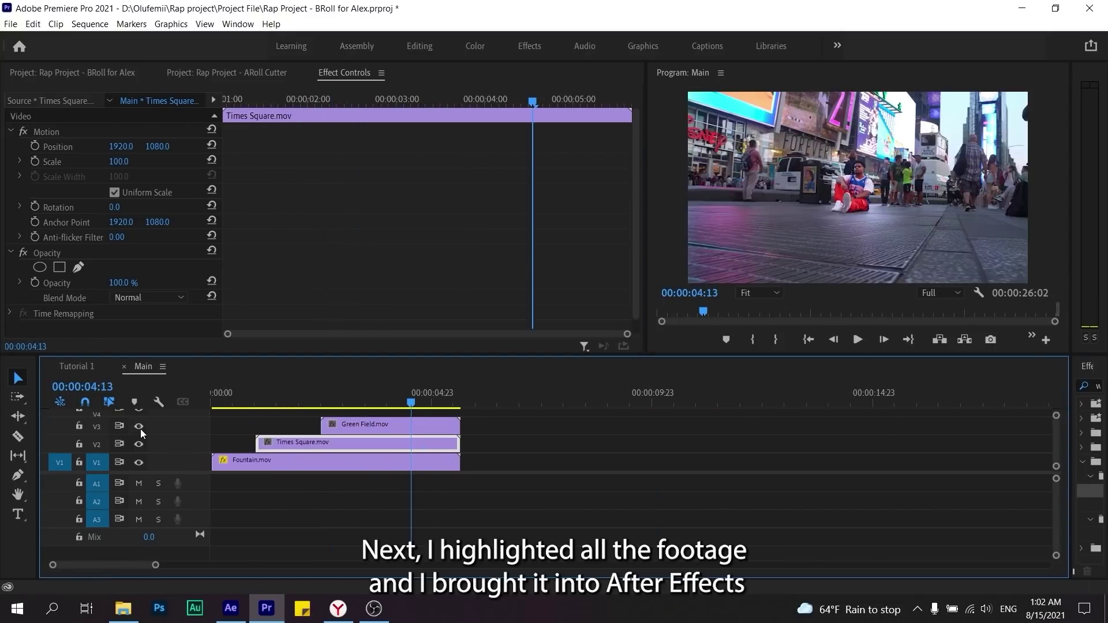
- Replace all three selected clips with an After Effects composition
left_click_drag(496, 430, 383, 476)
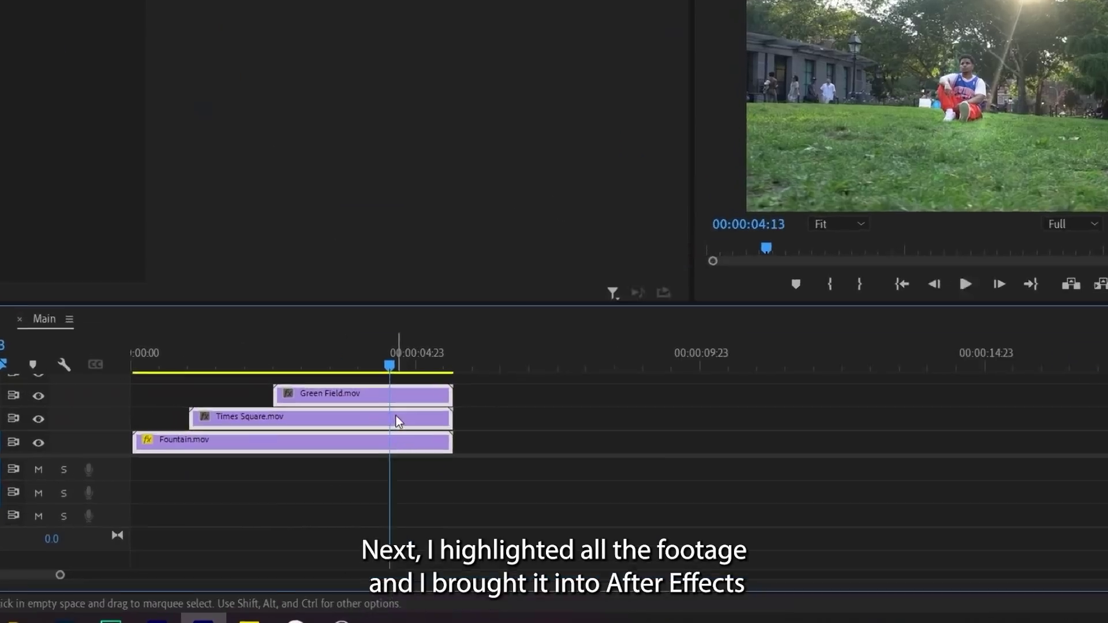
right_click(421, 444)
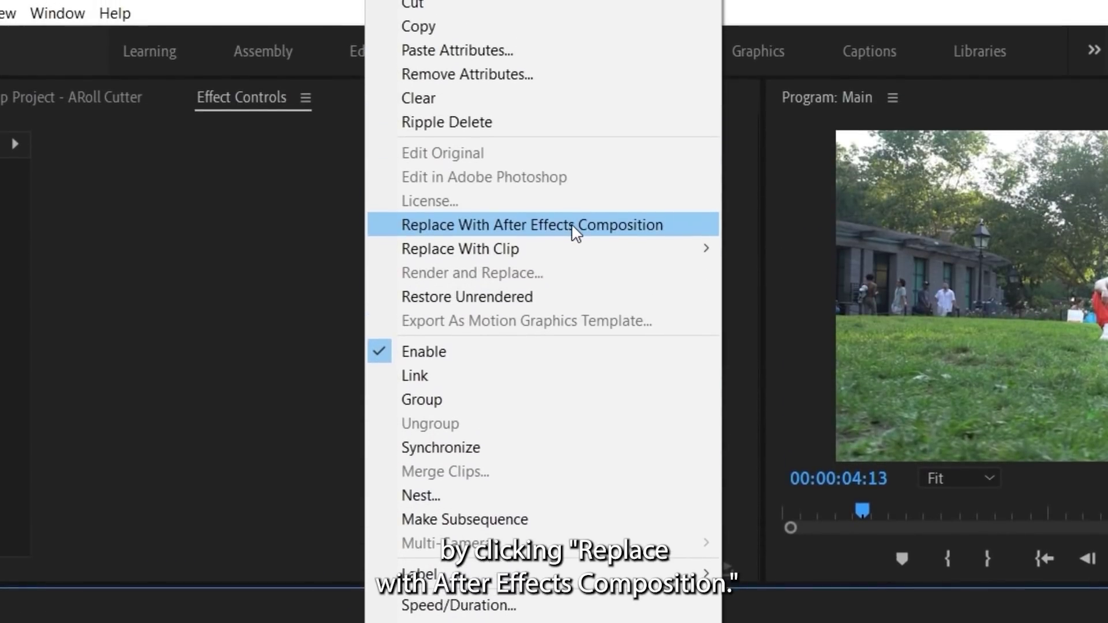
left_click(575, 231)
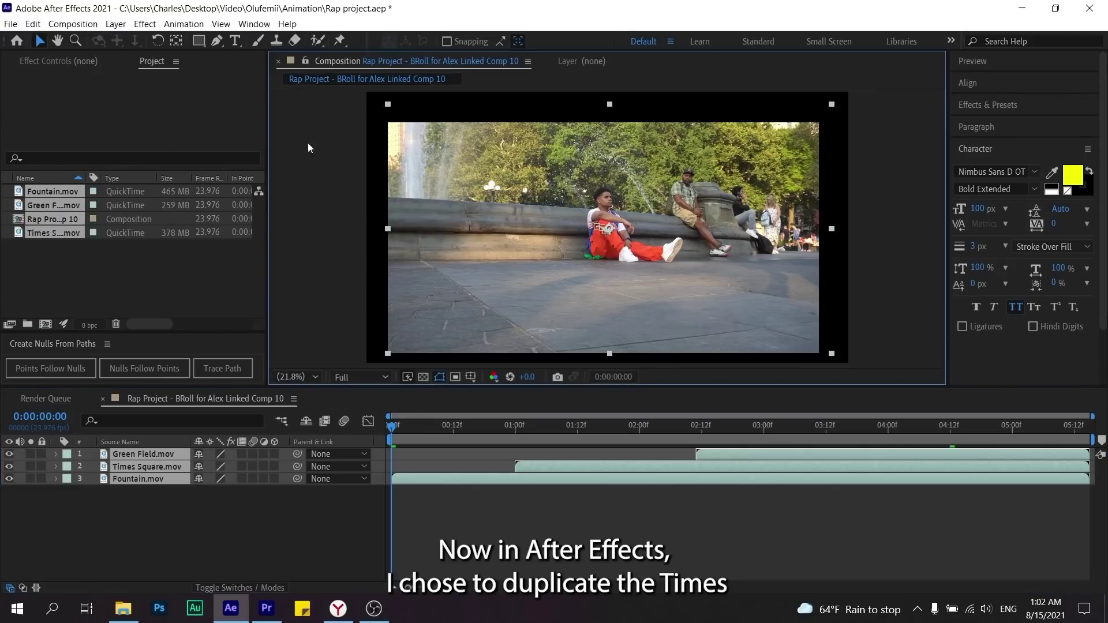
- Duplicate the Times Square.mov layer and open it in the Layer panel with Roto Brush
left_click(553, 454)
key("ctrl+d")
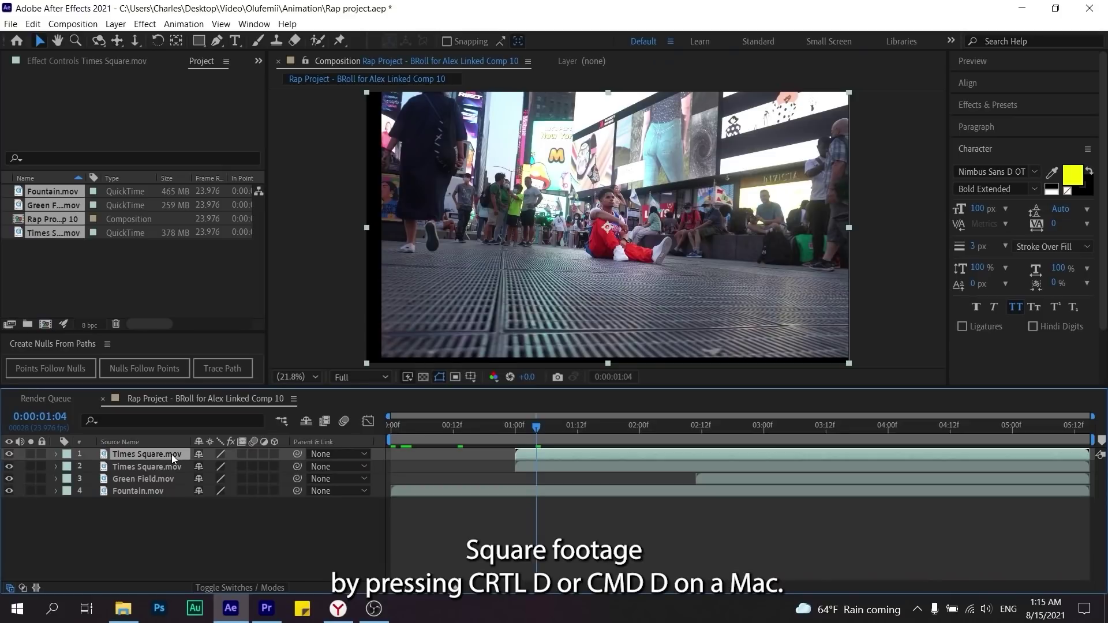
double_click(134, 454)
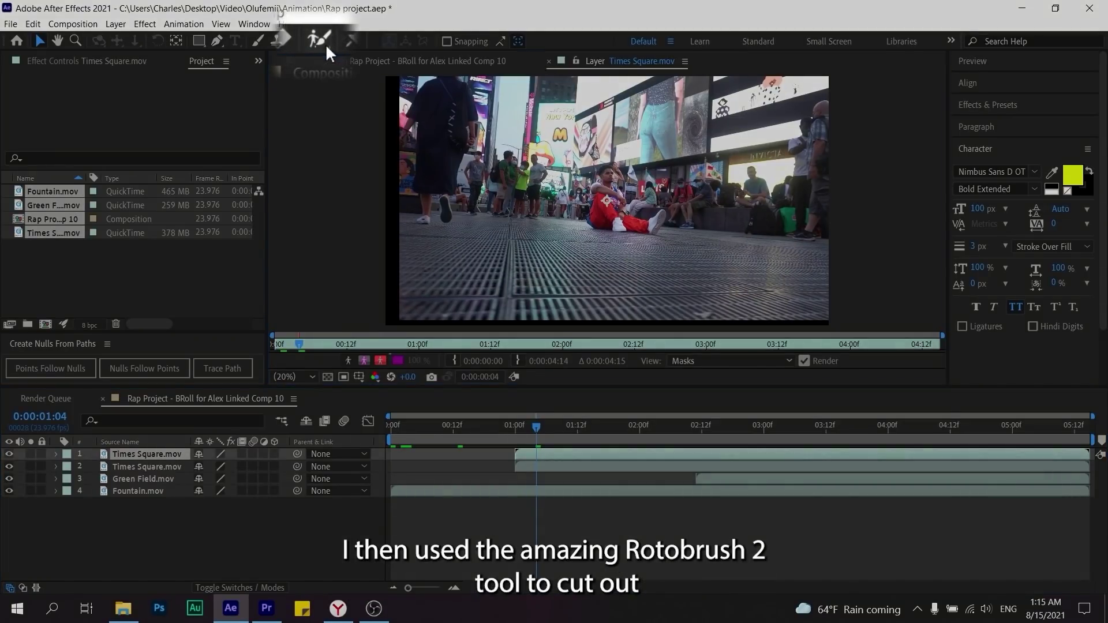
left_click(317, 41)
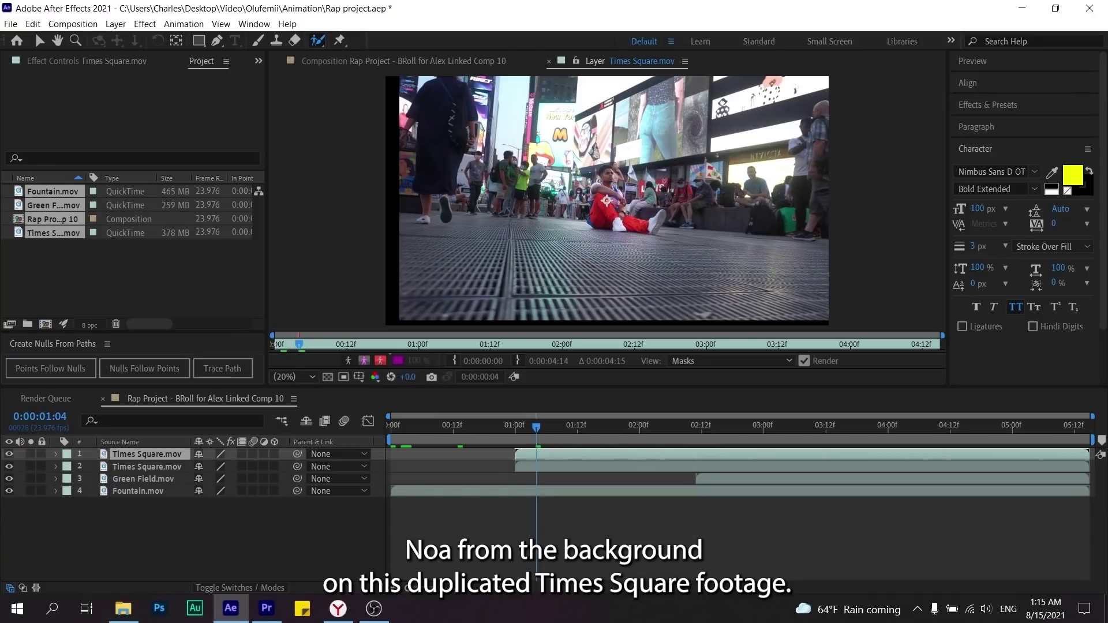
scroll(613, 215, "up", 5)
scroll(613, 215, "down", 2)
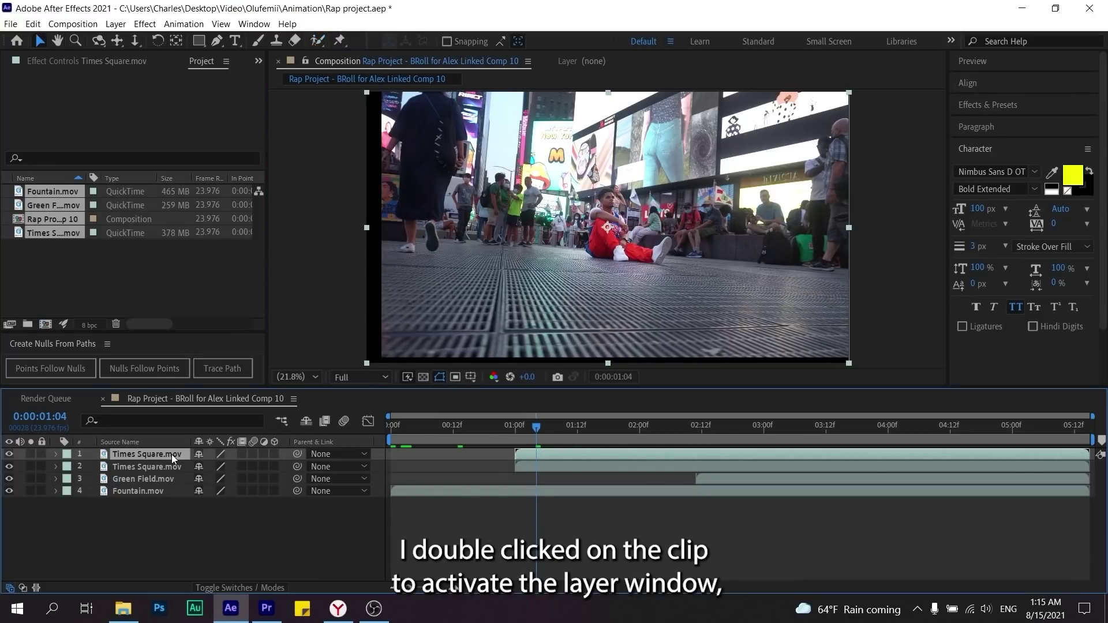
- Paint Roto Brush foreground strokes over the subject's arm, head and leg
double_click(171, 455)
left_click(317, 40)
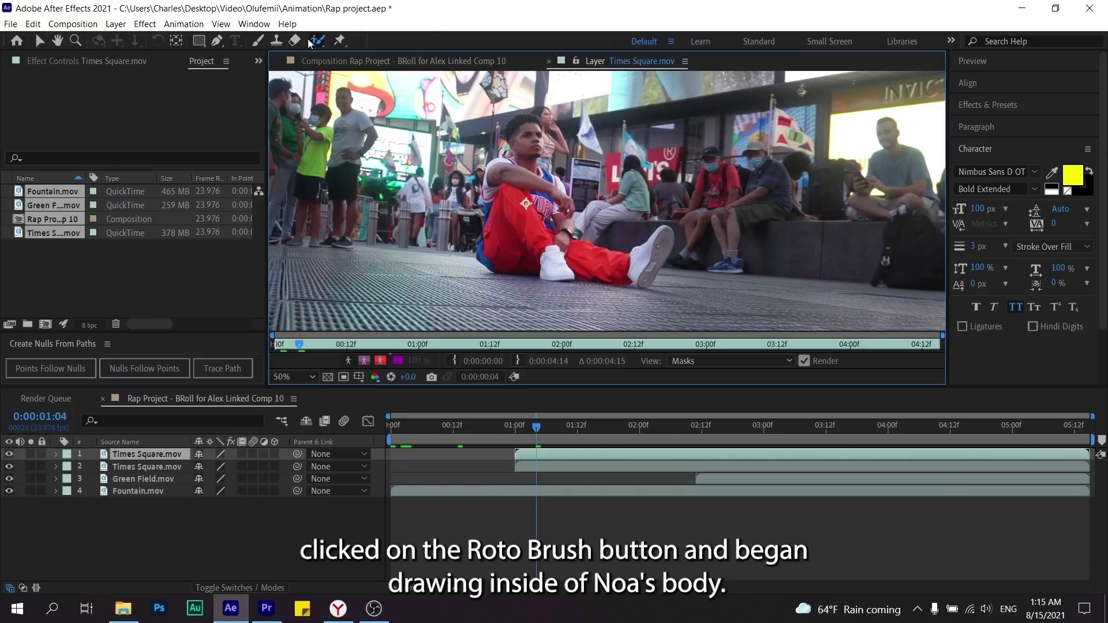
left_click(311, 41)
mouse_move(488, 253)
left_mouse_down()
mouse_move(493, 198)
mouse_move(527, 131)
left_mouse_up()
left_click_drag(559, 228, 625, 264)
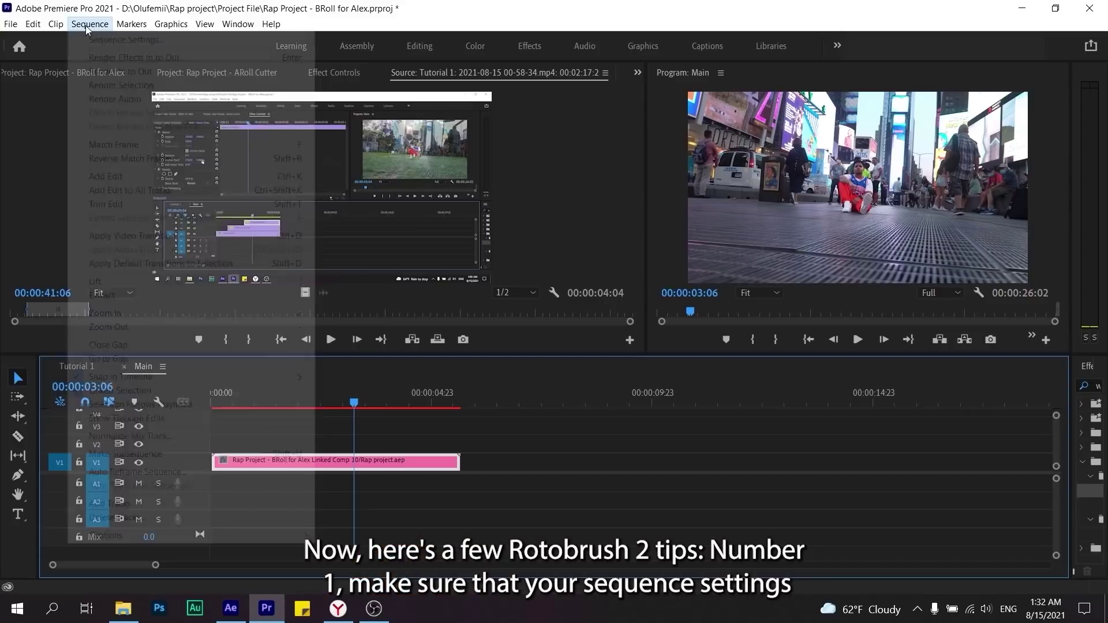
left_click(89, 24)
left_click(133, 37)
left_click(506, 199)
left_click(507, 207)
left_click(473, 109)
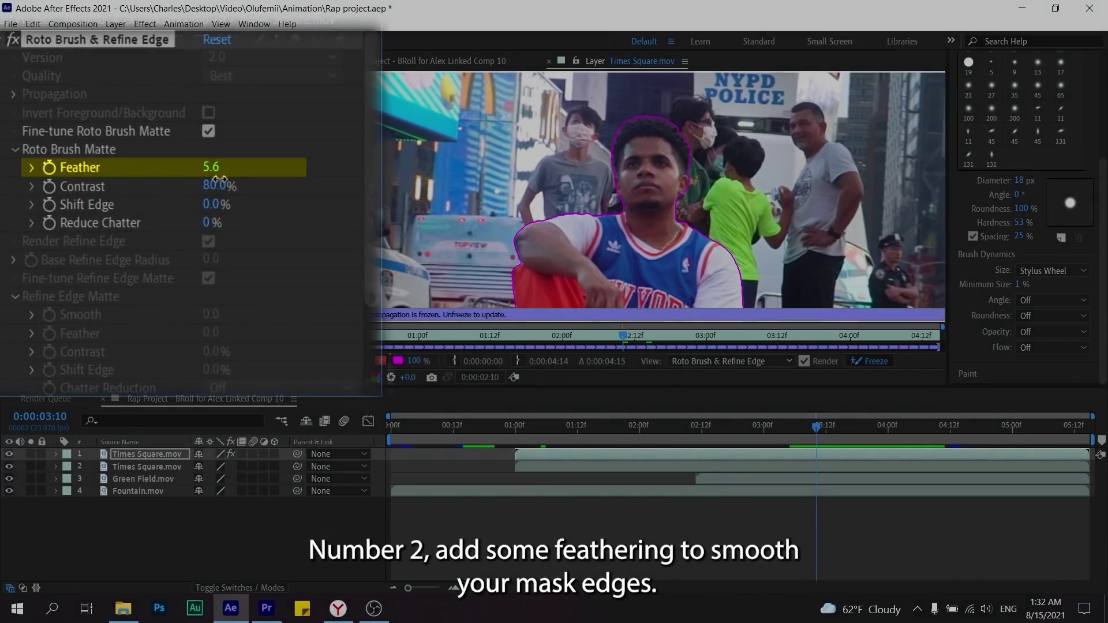
- Adjust Shift Edge, set Reduce Chatter to 100%, freeze the Roto Brush, and return to the composition
left_click_drag(211, 204, 246, 214)
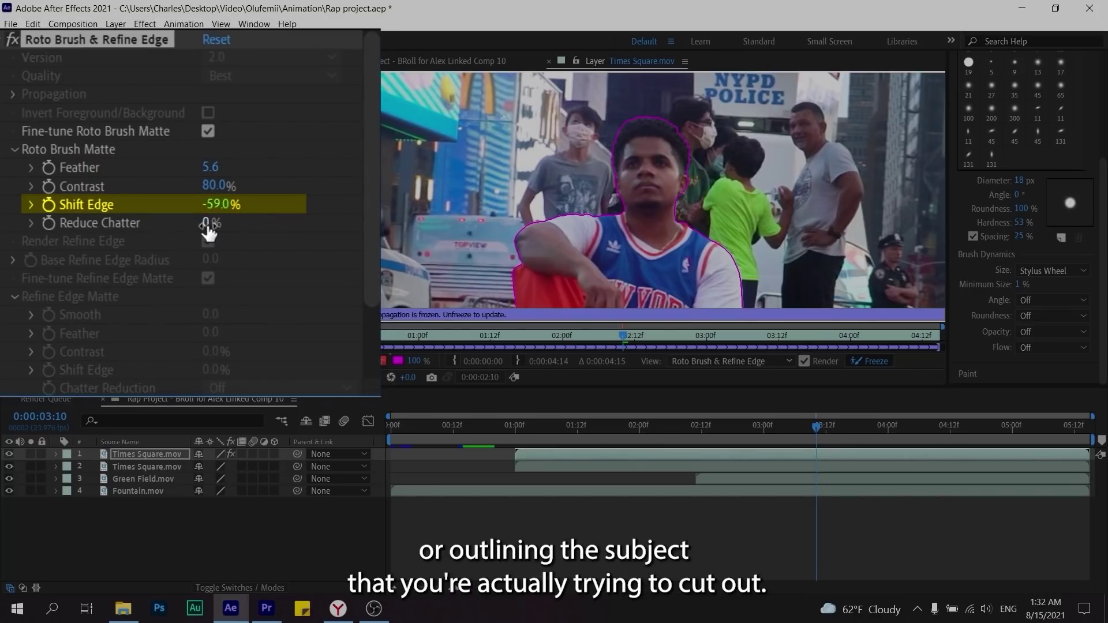
left_click_drag(209, 224, 337, 238)
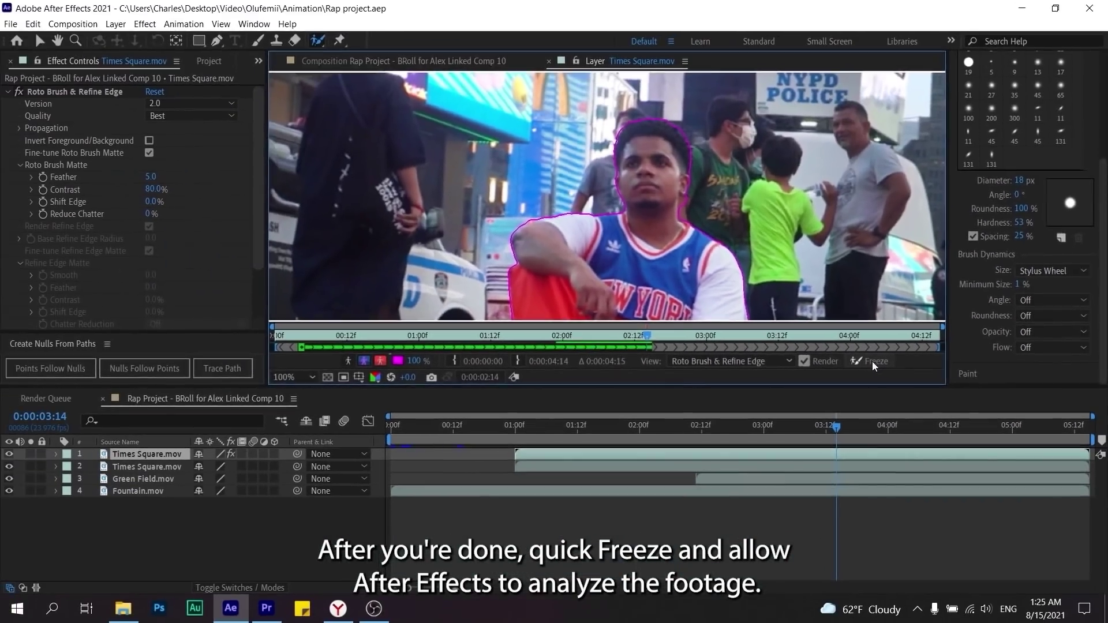
left_click(651, 322)
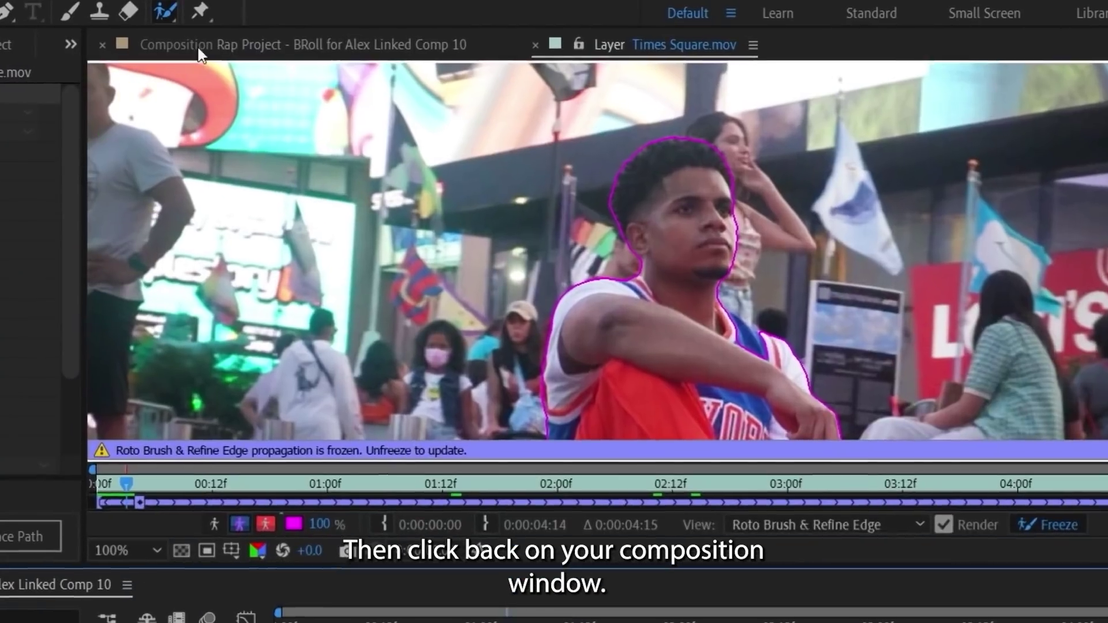
left_click(199, 51)
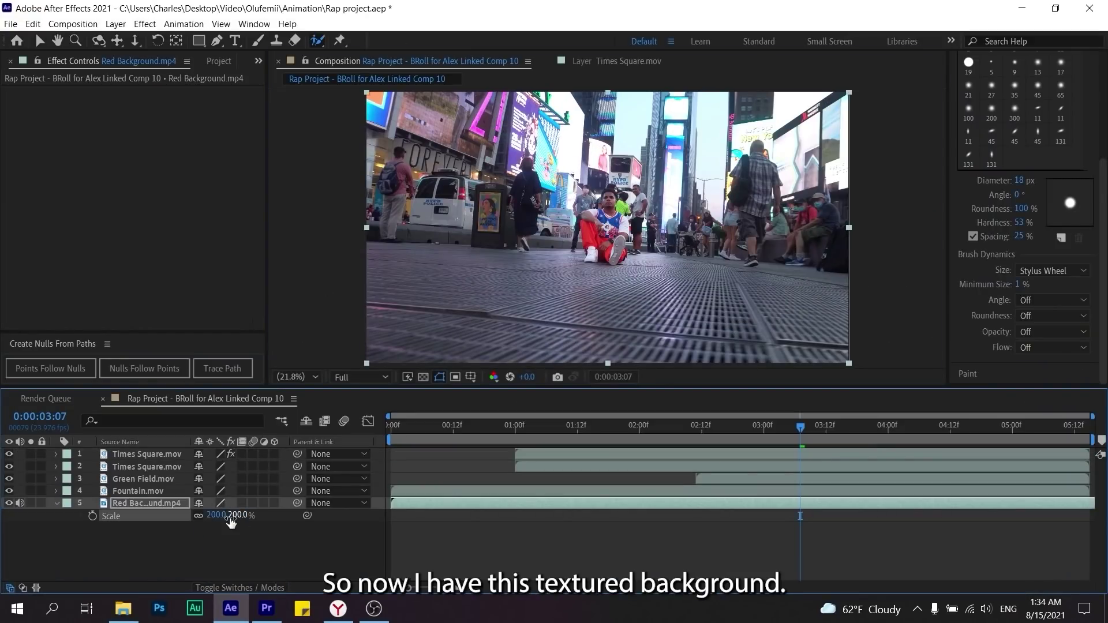
- At 1:03, solo the Times Square cutout layer to preview it, then unsolo and select Red Background
left_click_drag(434, 428, 531, 427)
left_click(388, 491)
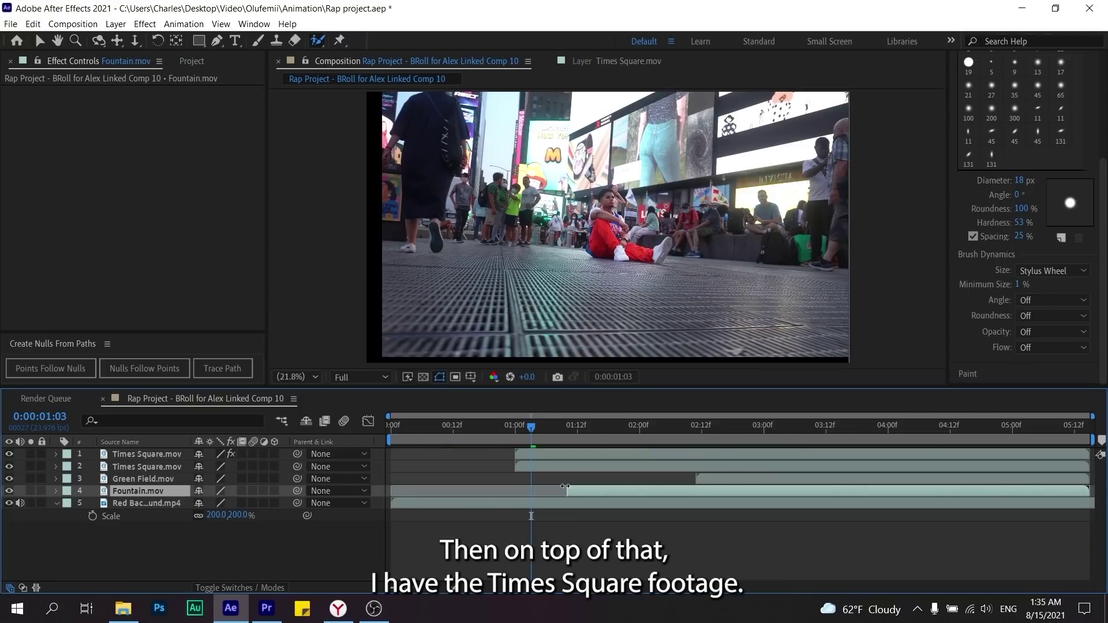
left_click(555, 482)
left_click(525, 456)
left_click(31, 453)
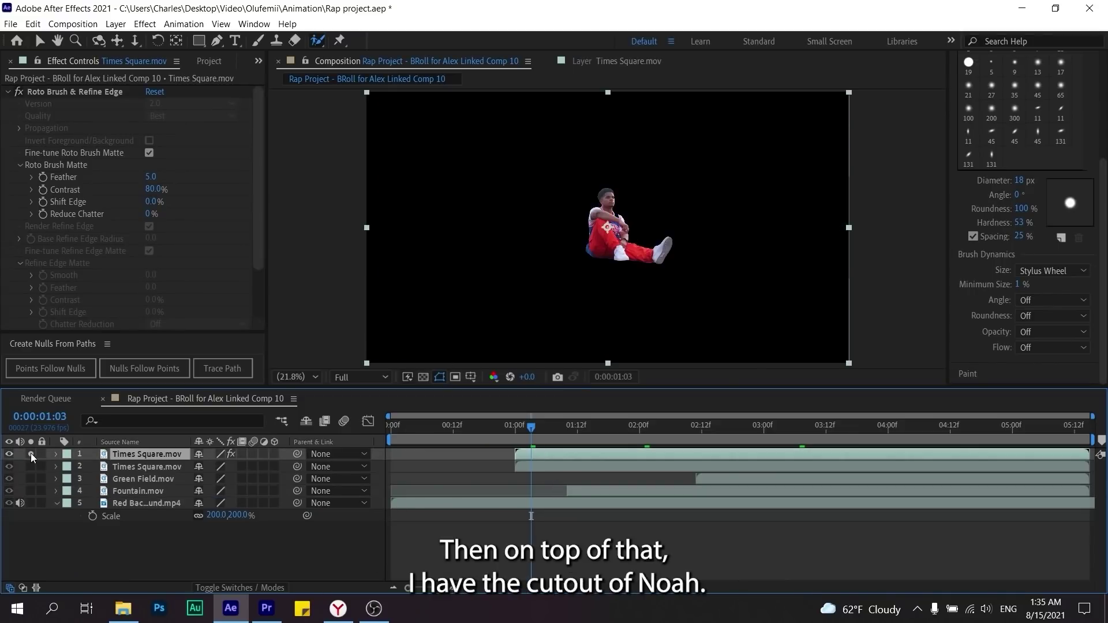
left_click(442, 513)
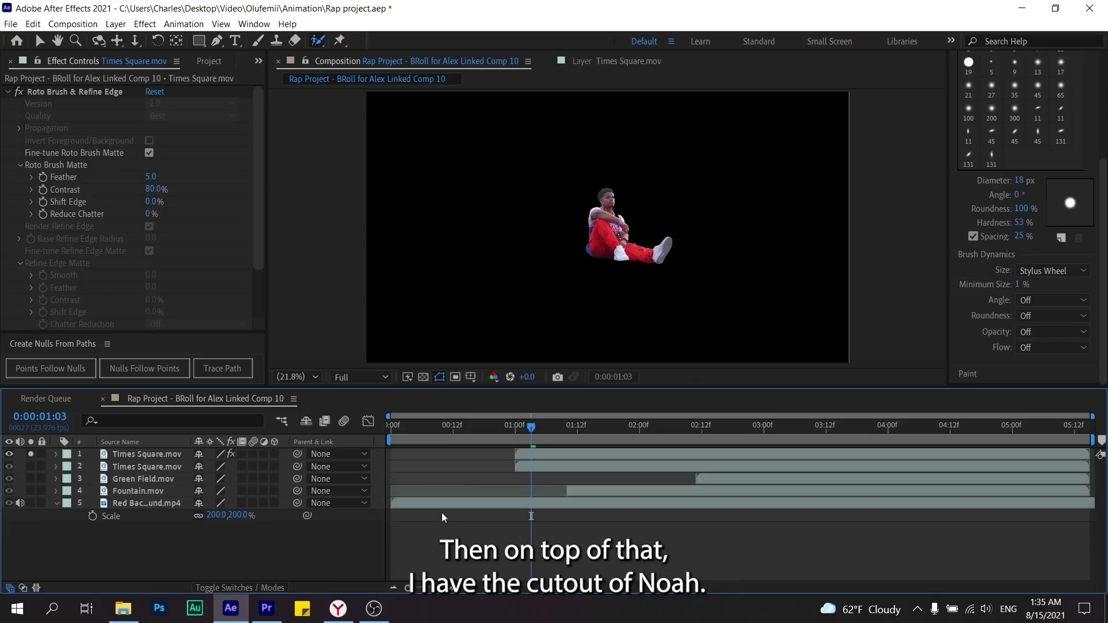
left_click(438, 508)
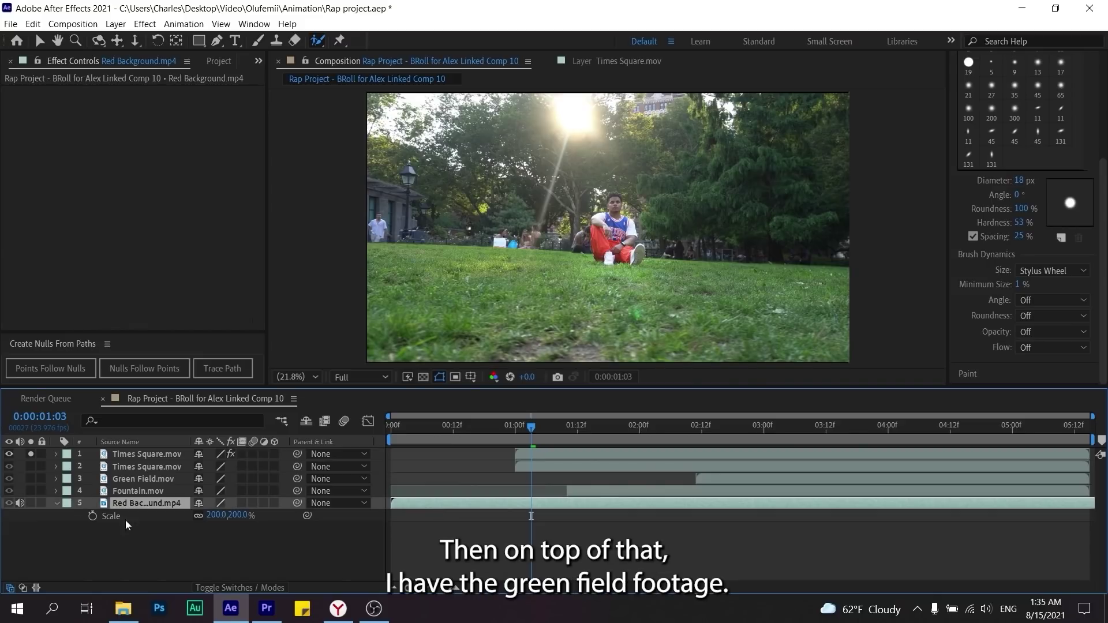
left_click(125, 520)
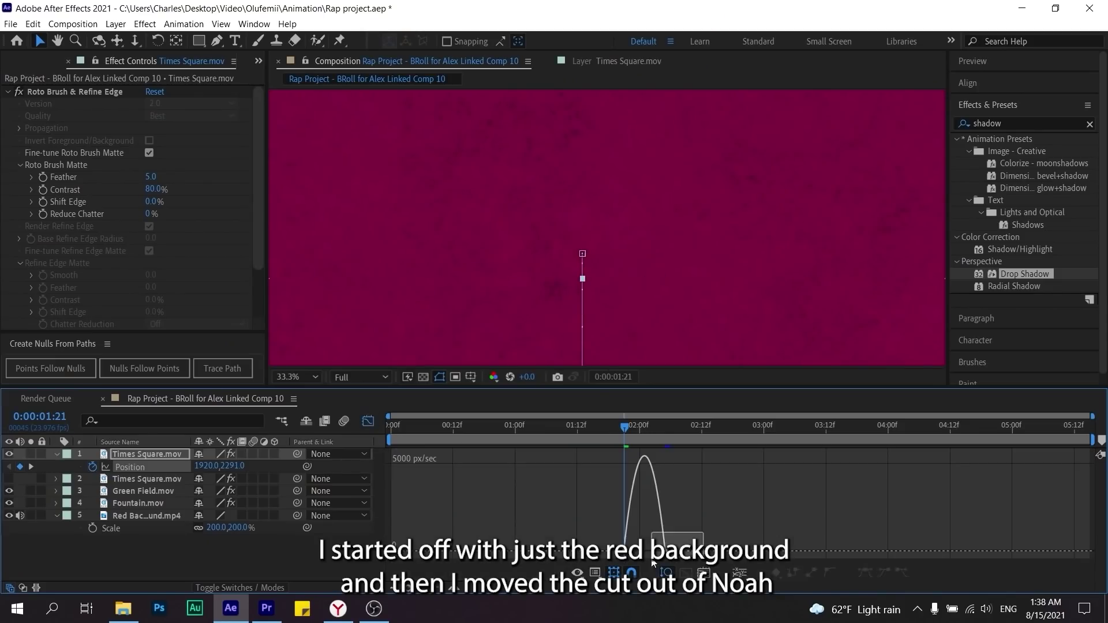
- Reveal the Times Square layer's mask path and play back the reveal from 1:19, ending at 3:10
left_click(635, 478)
key("m")
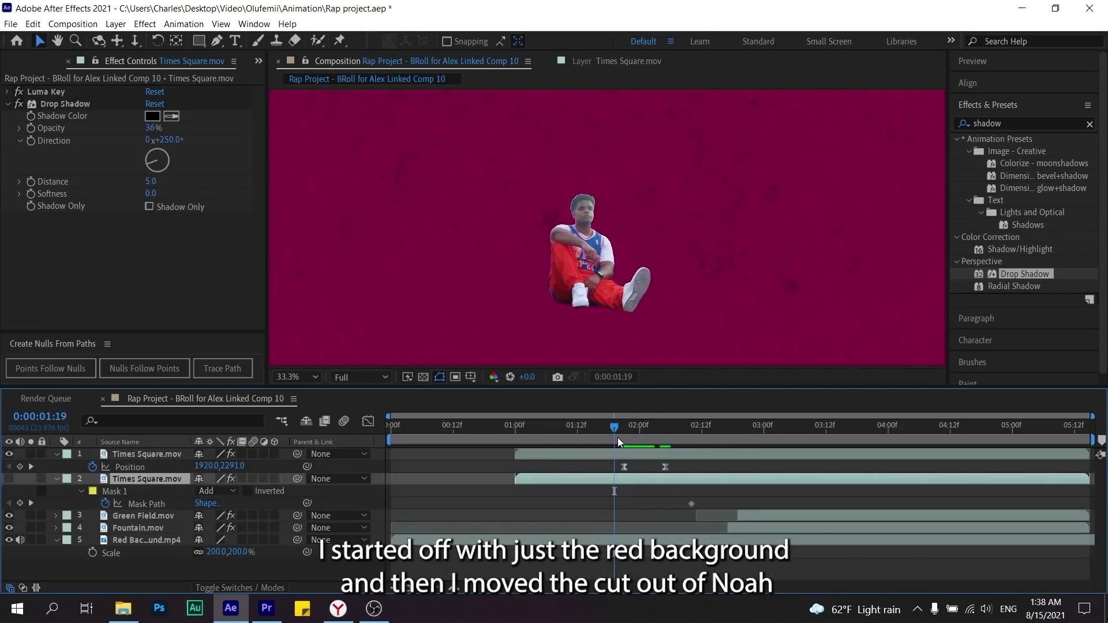
left_click_drag(617, 441, 671, 442)
left_click(253, 456)
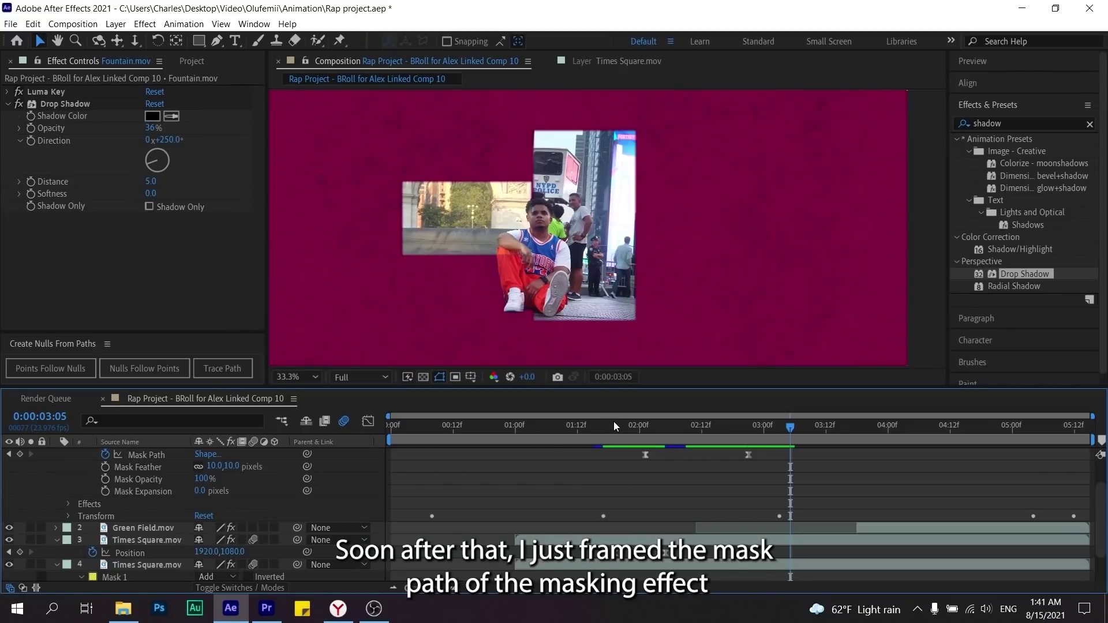
left_click(613, 425)
key("space")
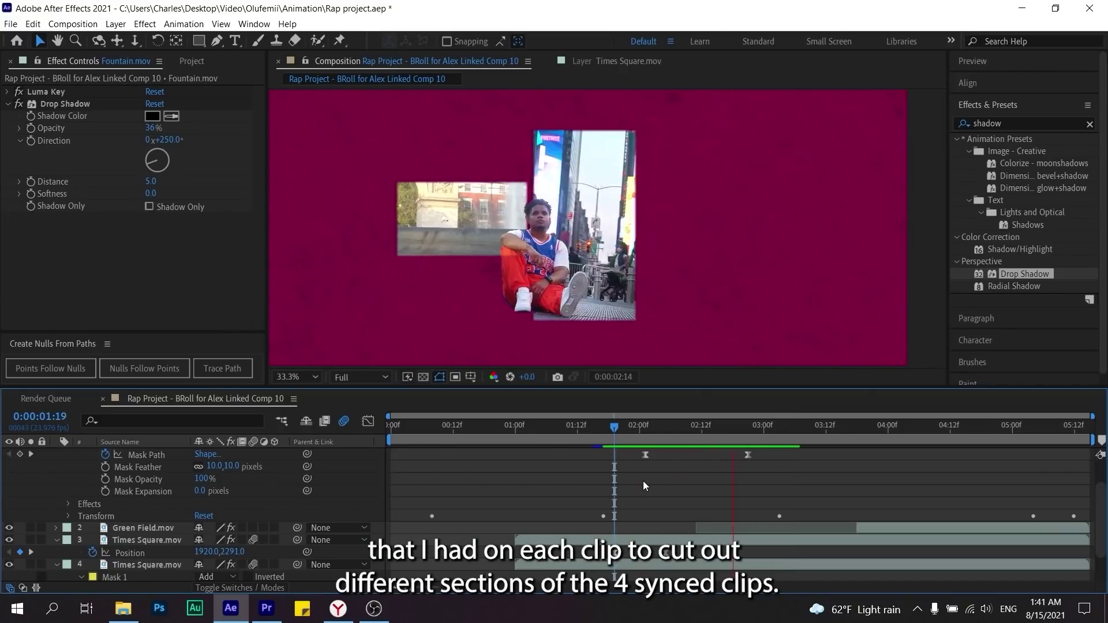
scroll(563, 445, "up", 2)
left_click(817, 433)
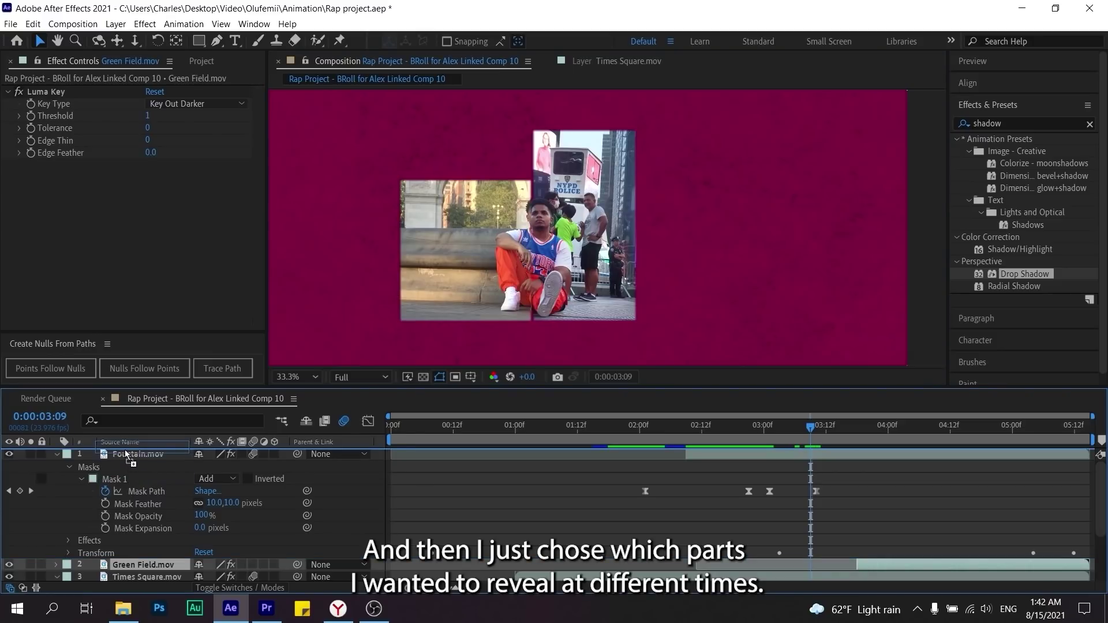
- Move Green Field.mov to the top, draw a rectangular mask around the trees, and keyframe its Mask Path
left_click_drag(125, 454, 127, 454)
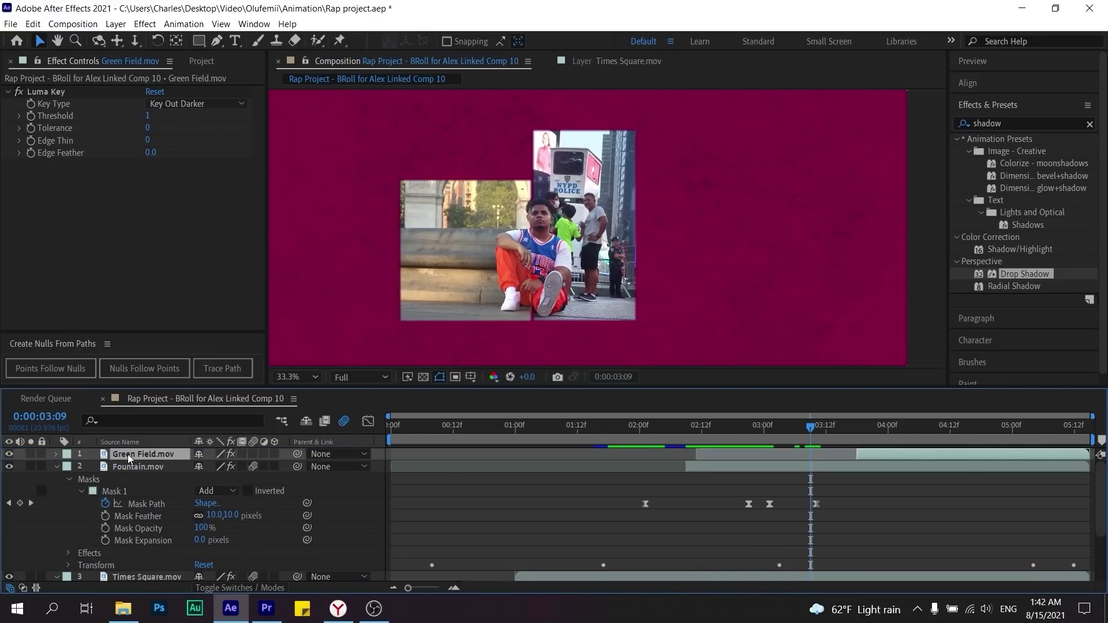
left_click(801, 458)
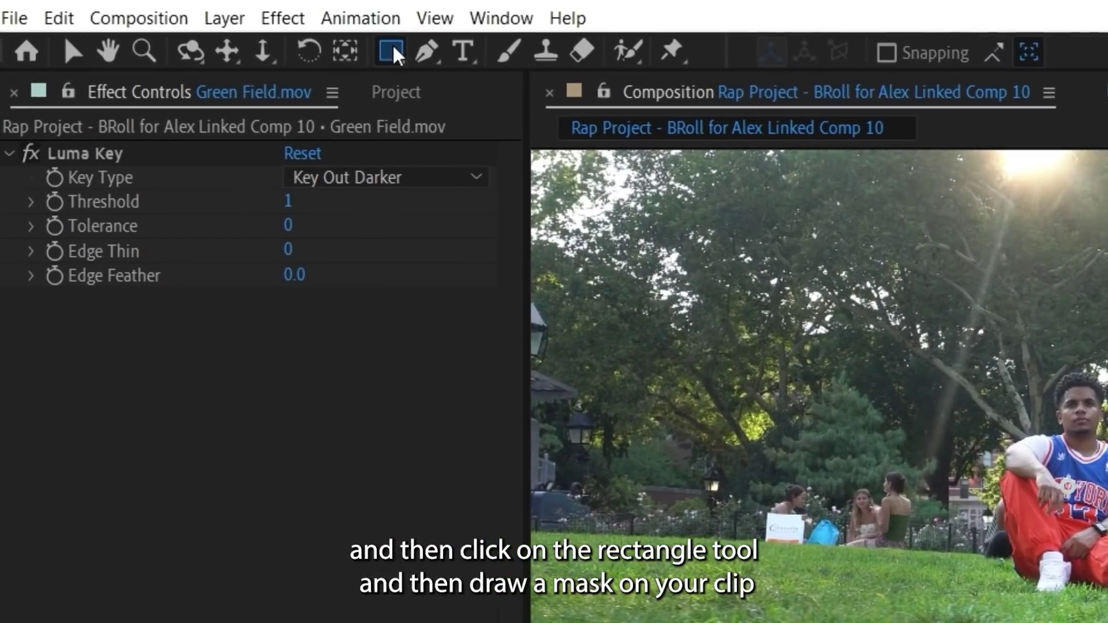
left_click(394, 53)
left_click_drag(454, 137, 611, 230)
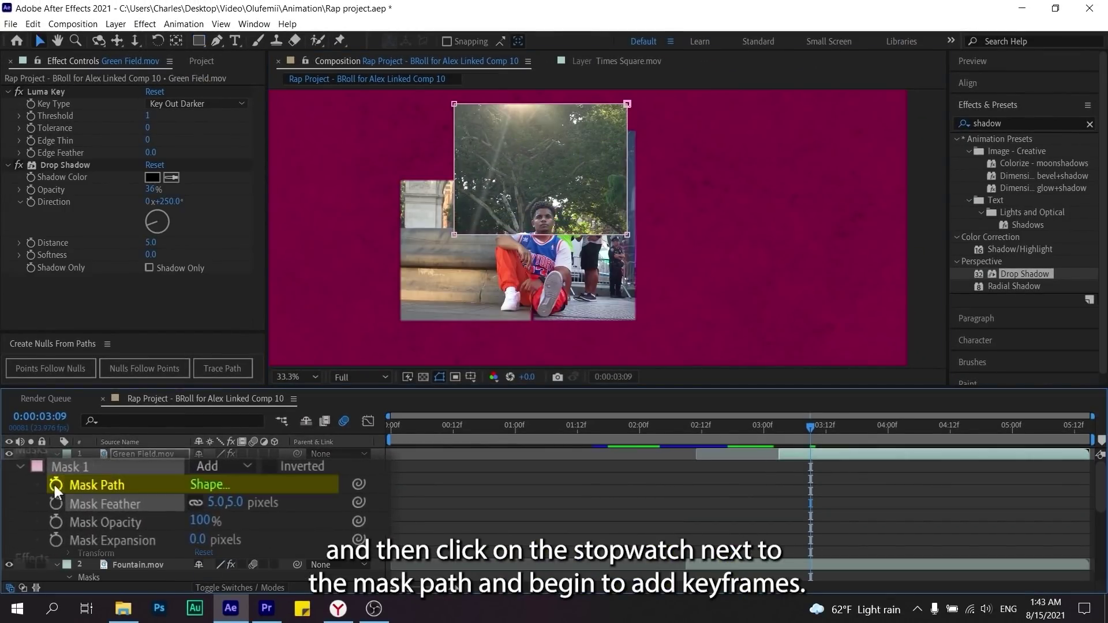
left_click(56, 487)
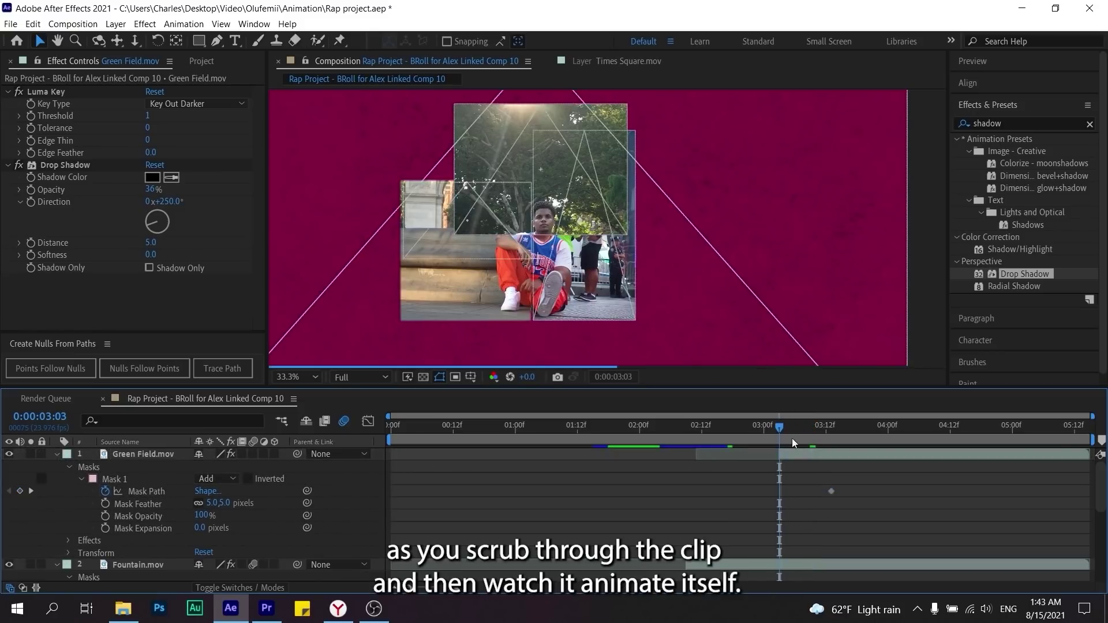
left_click(474, 222)
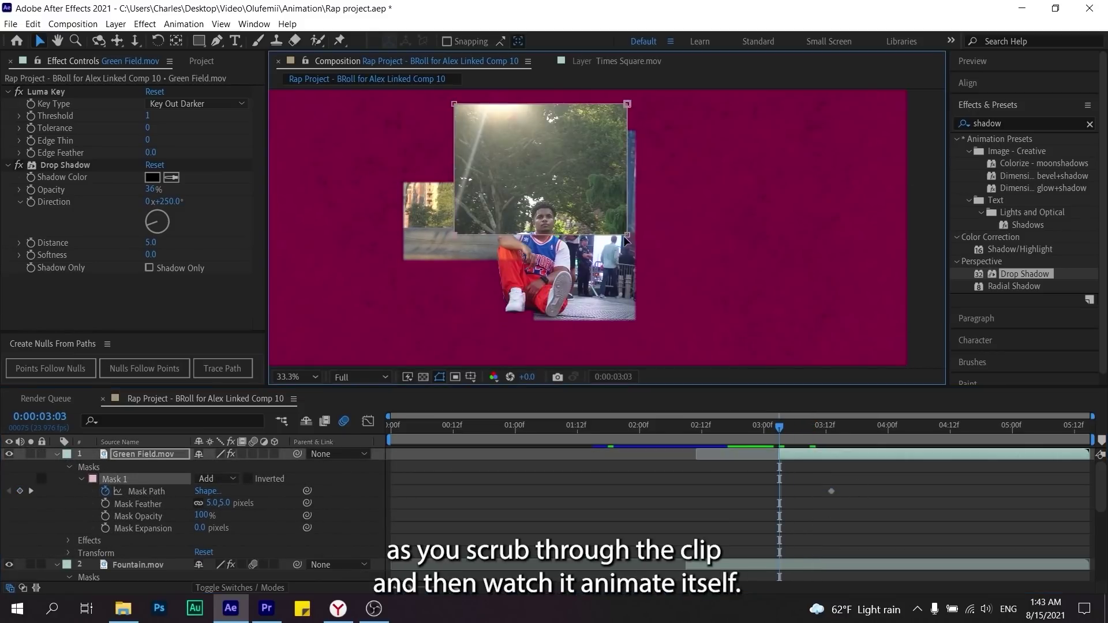